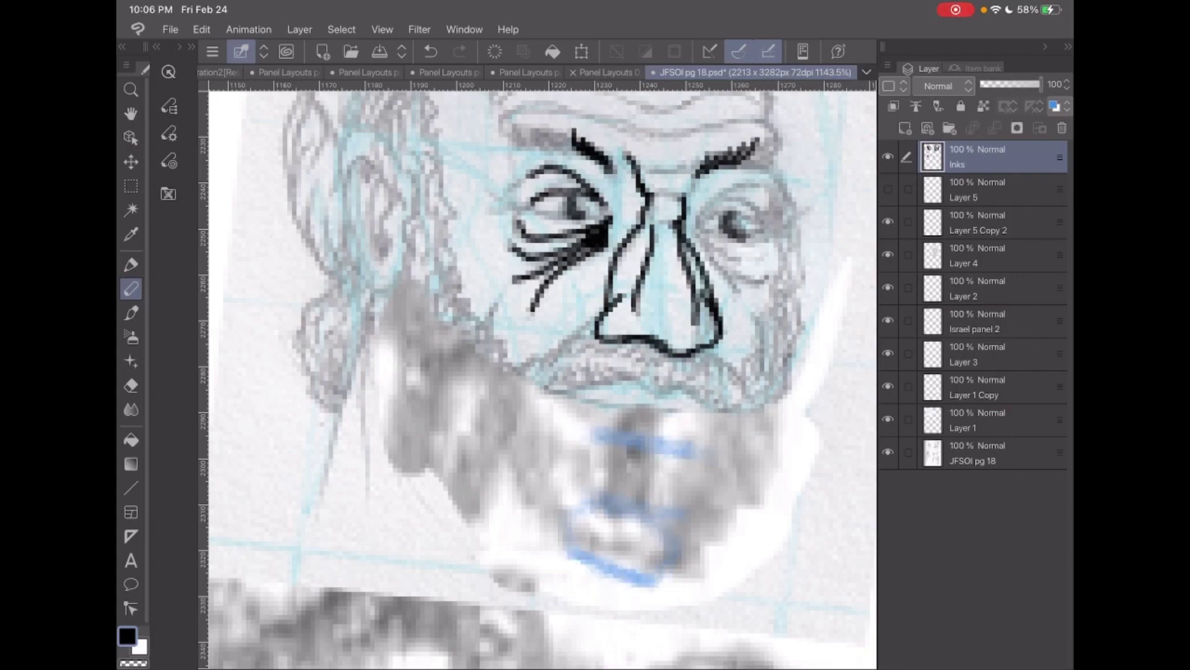
Select Layer 5 in the Layer palette as the active drawing layer.
{"action": "left_click", "coordinate": [996, 189]}
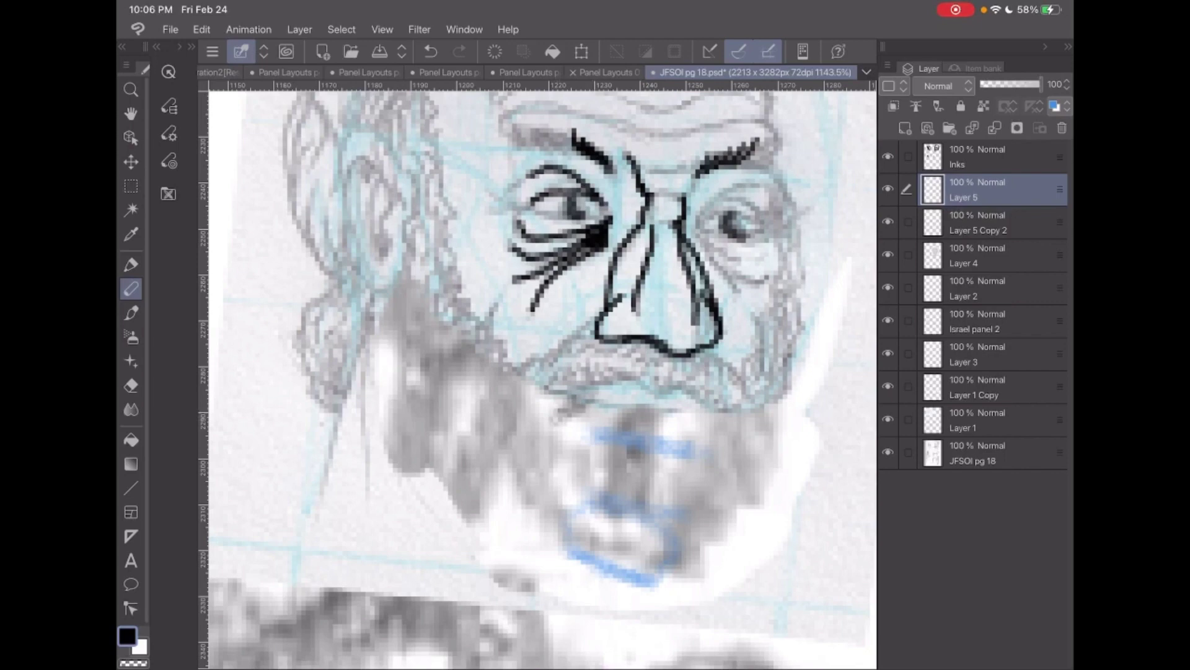
Sketch the upper and lower lips and the left jaw edge in blue pencil.
{"action": "left_click", "coordinate": [1056, 105]}
{"action": "mouse_move", "coordinate": [577, 404]}
{"action": "left_mouse_down"}
{"action": "mouse_move", "coordinate": [548, 429]}
{"action": "mouse_move", "coordinate": [670, 453]}
{"action": "mouse_move", "coordinate": [703, 410]}
{"action": "mouse_move", "coordinate": [670, 447]}
{"action": "left_mouse_up"}
{"action": "left_click_drag", "start_coordinate": [562, 404], "coordinate": [552, 437]}
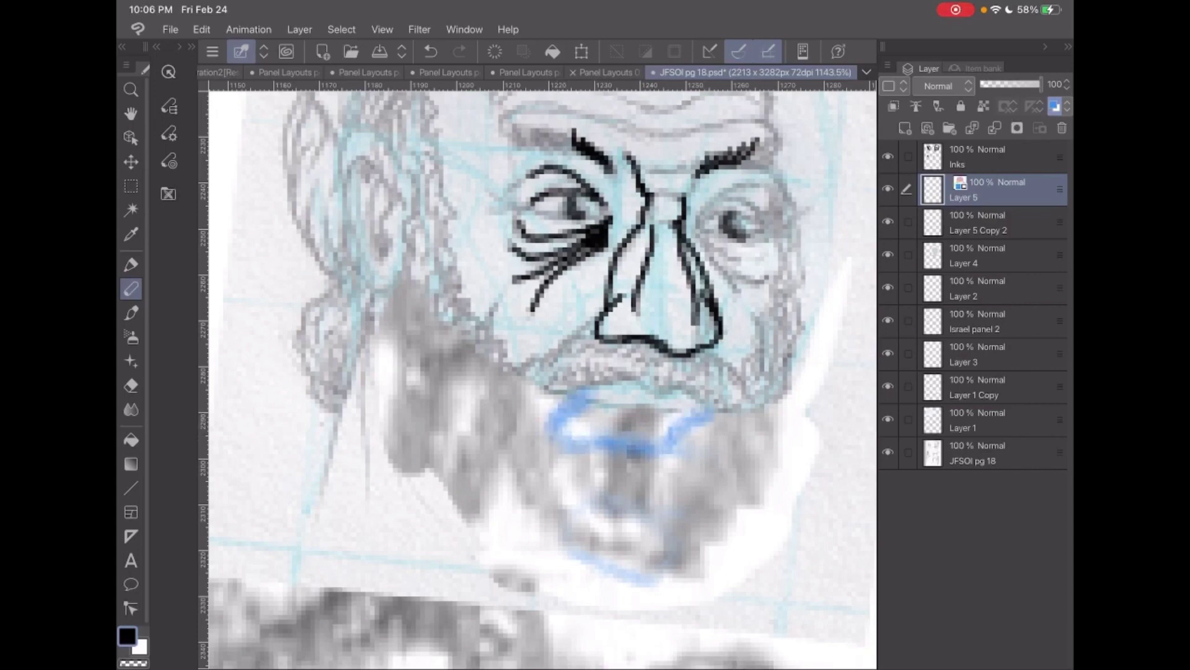
{"action": "mouse_move", "coordinate": [539, 569]}
{"action": "left_mouse_down"}
{"action": "mouse_move", "coordinate": [674, 586]}
{"action": "mouse_move", "coordinate": [697, 572]}
{"action": "left_mouse_up"}
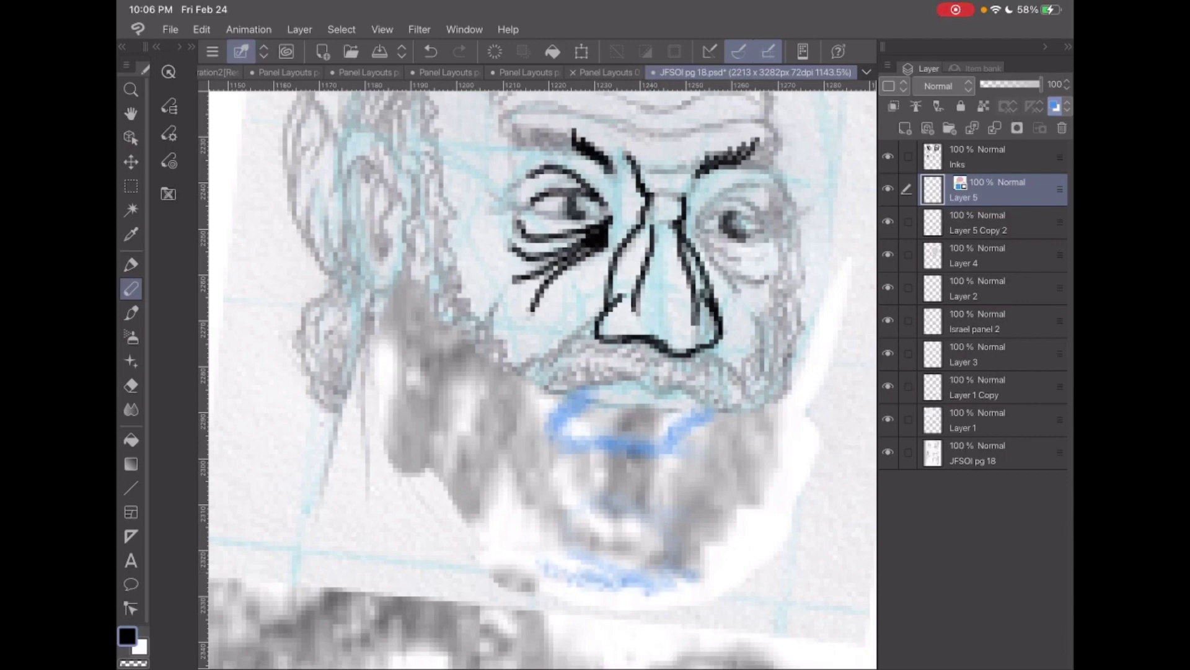
{"action": "left_click_drag", "start_coordinate": [390, 317], "coordinate": [460, 498]}
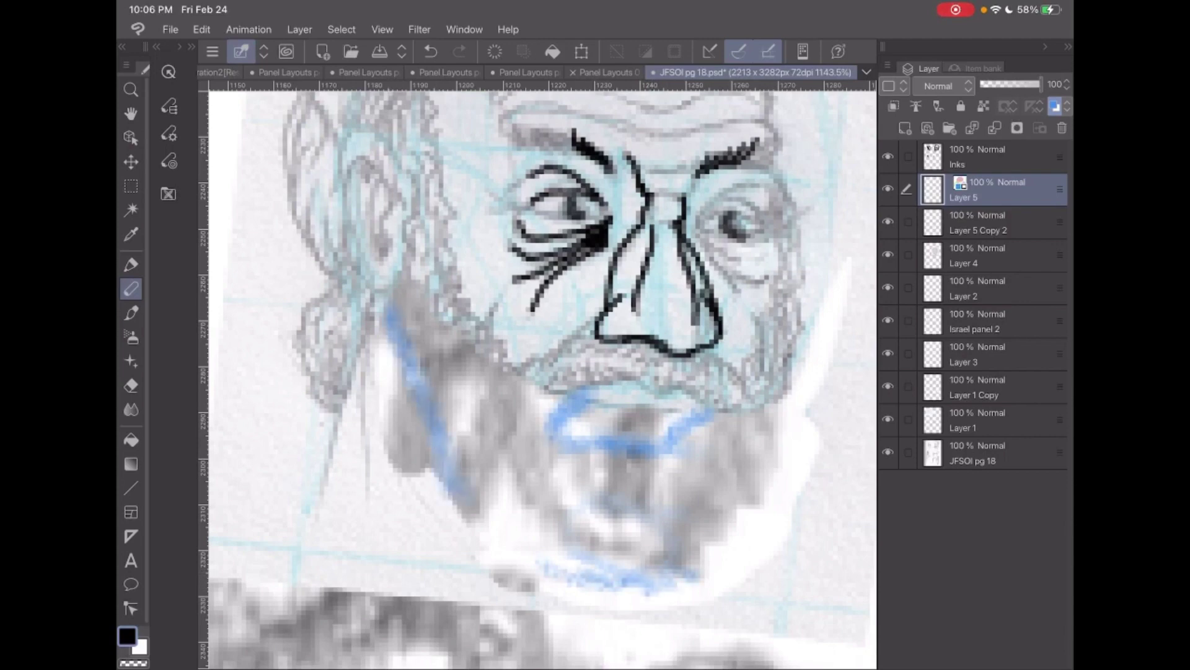
Change the brush size, then extend the jaw toward the chin and add mouth and mustache strokes.
{"action": "left_click", "coordinate": [169, 160]}
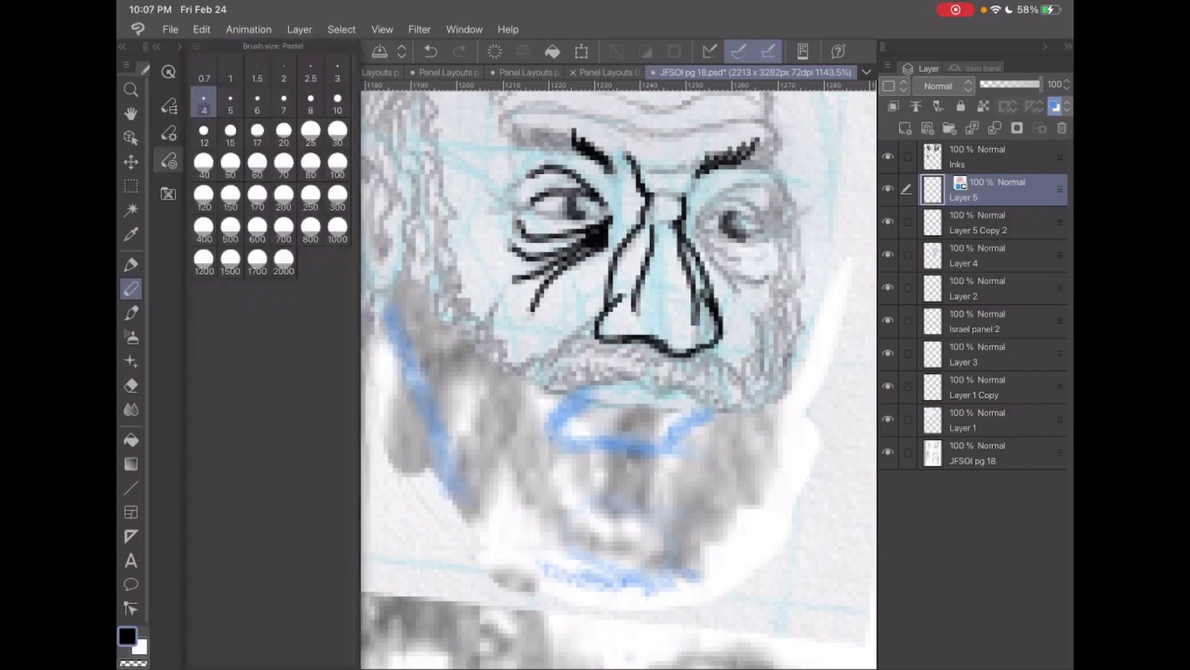
{"action": "left_click", "coordinate": [169, 160]}
{"action": "mouse_move", "coordinate": [465, 506]}
{"action": "left_mouse_down"}
{"action": "mouse_move", "coordinate": [548, 568]}
{"action": "mouse_move", "coordinate": [507, 538]}
{"action": "left_mouse_up"}
{"action": "left_click_drag", "start_coordinate": [618, 447], "coordinate": [631, 480]}
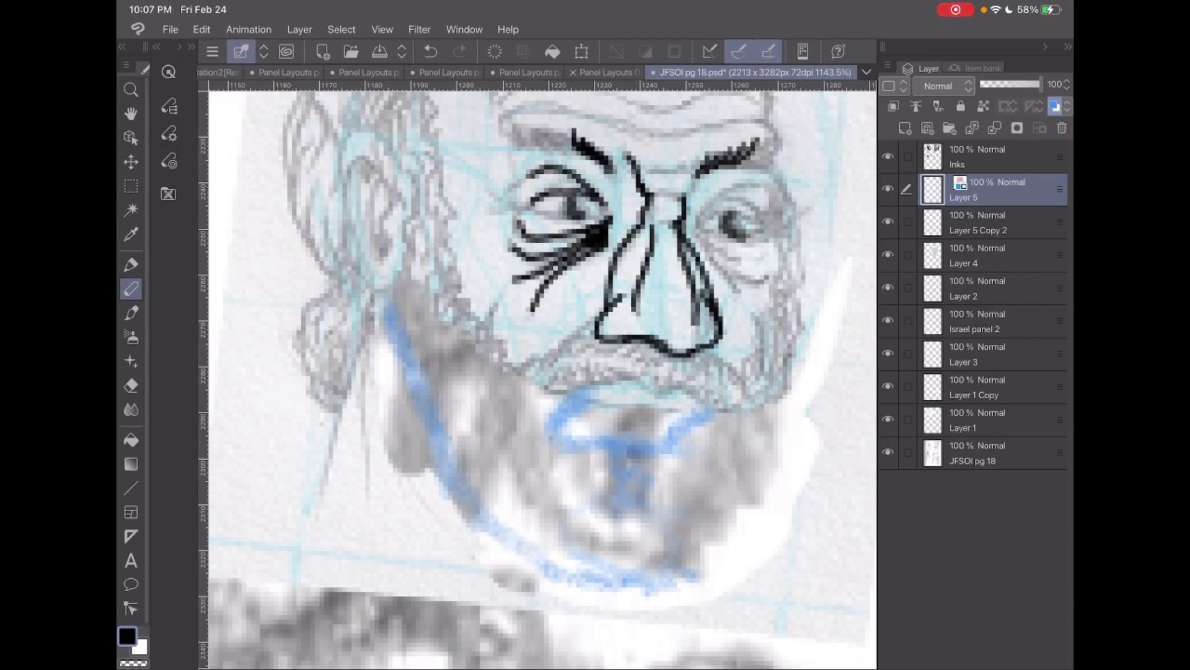
{"action": "left_click_drag", "start_coordinate": [538, 357], "coordinate": [507, 398]}
{"action": "mouse_move", "coordinate": [591, 485]}
{"action": "left_mouse_down"}
{"action": "mouse_move", "coordinate": [541, 429]}
{"action": "mouse_move", "coordinate": [586, 507]}
{"action": "mouse_move", "coordinate": [609, 512]}
{"action": "mouse_move", "coordinate": [700, 446]}
{"action": "mouse_move", "coordinate": [675, 488]}
{"action": "left_mouse_up"}
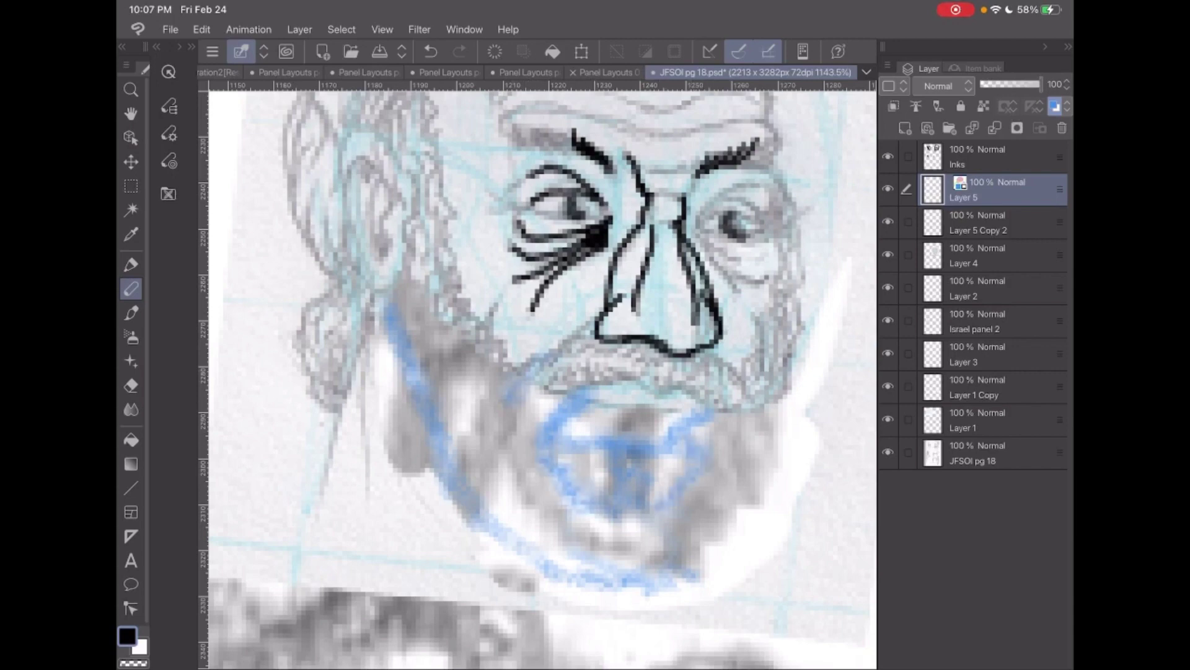
{"action": "left_click_drag", "start_coordinate": [493, 358], "coordinate": [509, 381]}
Sketch the right jaw, reinforce the left jaw, and shade the left beard and right cheek.
{"action": "mouse_move", "coordinate": [749, 376]}
{"action": "left_mouse_down"}
{"action": "mouse_move", "coordinate": [739, 401]}
{"action": "mouse_move", "coordinate": [791, 432]}
{"action": "mouse_move", "coordinate": [716, 559]}
{"action": "mouse_move", "coordinate": [670, 586]}
{"action": "left_mouse_up"}
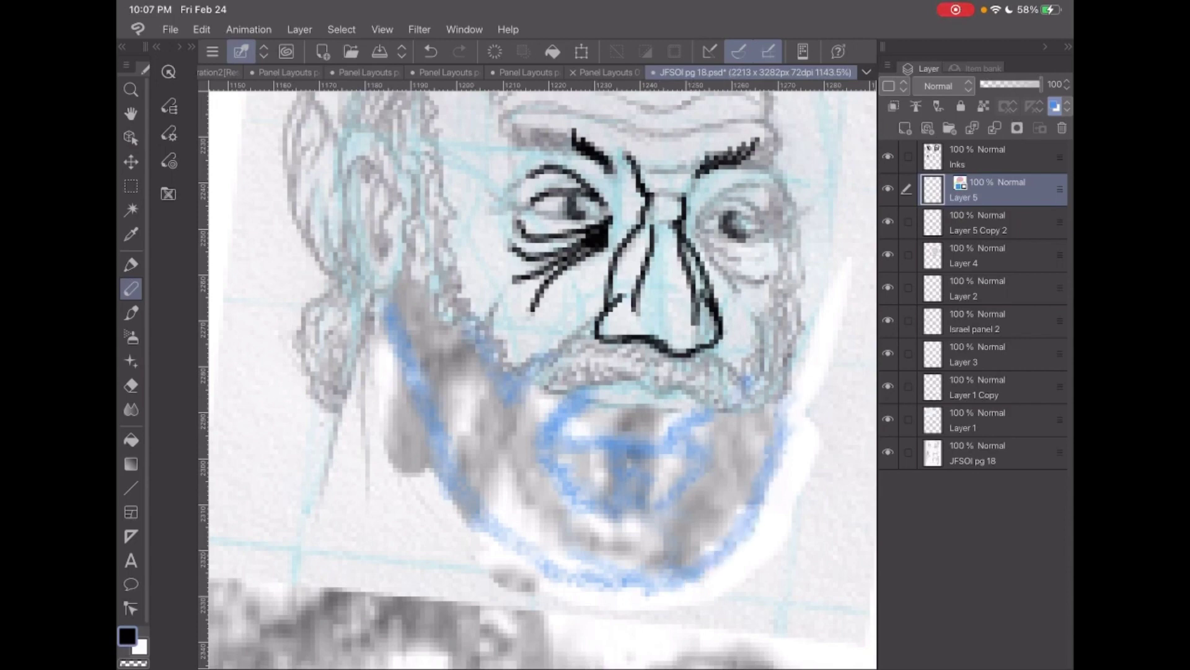
{"action": "mouse_move", "coordinate": [381, 335]}
{"action": "left_mouse_down"}
{"action": "mouse_move", "coordinate": [409, 428]}
{"action": "mouse_move", "coordinate": [466, 531]}
{"action": "mouse_move", "coordinate": [493, 554]}
{"action": "left_mouse_up"}
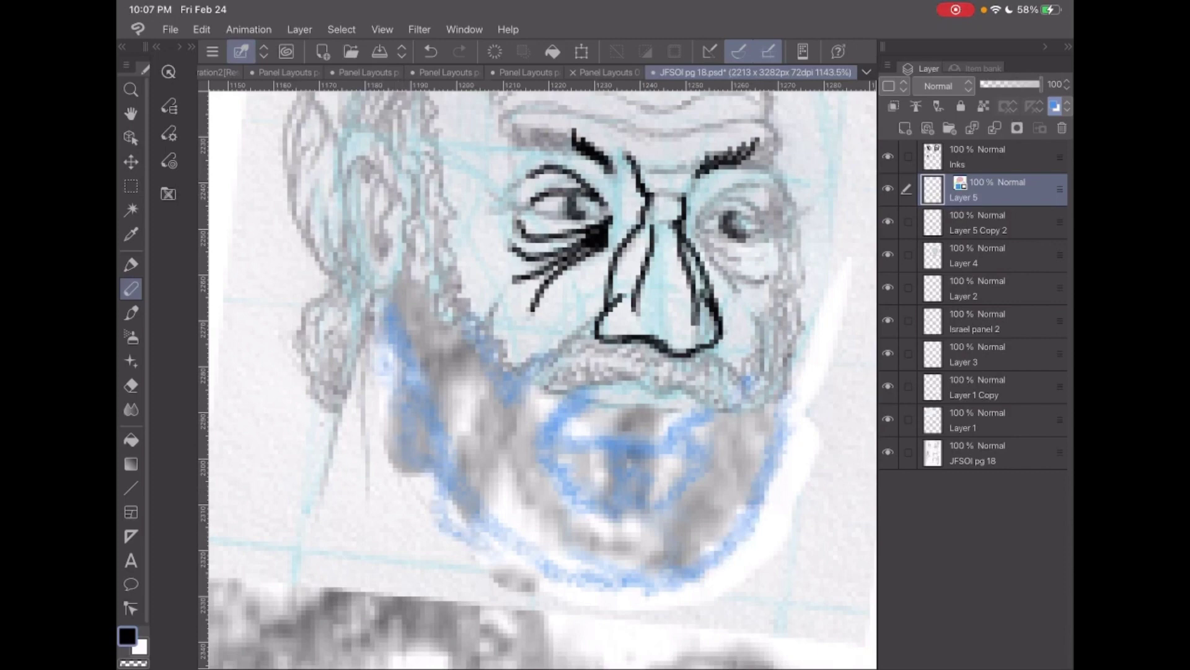
{"action": "left_click_drag", "start_coordinate": [419, 298], "coordinate": [502, 465]}
{"action": "left_click_drag", "start_coordinate": [770, 382], "coordinate": [758, 451]}
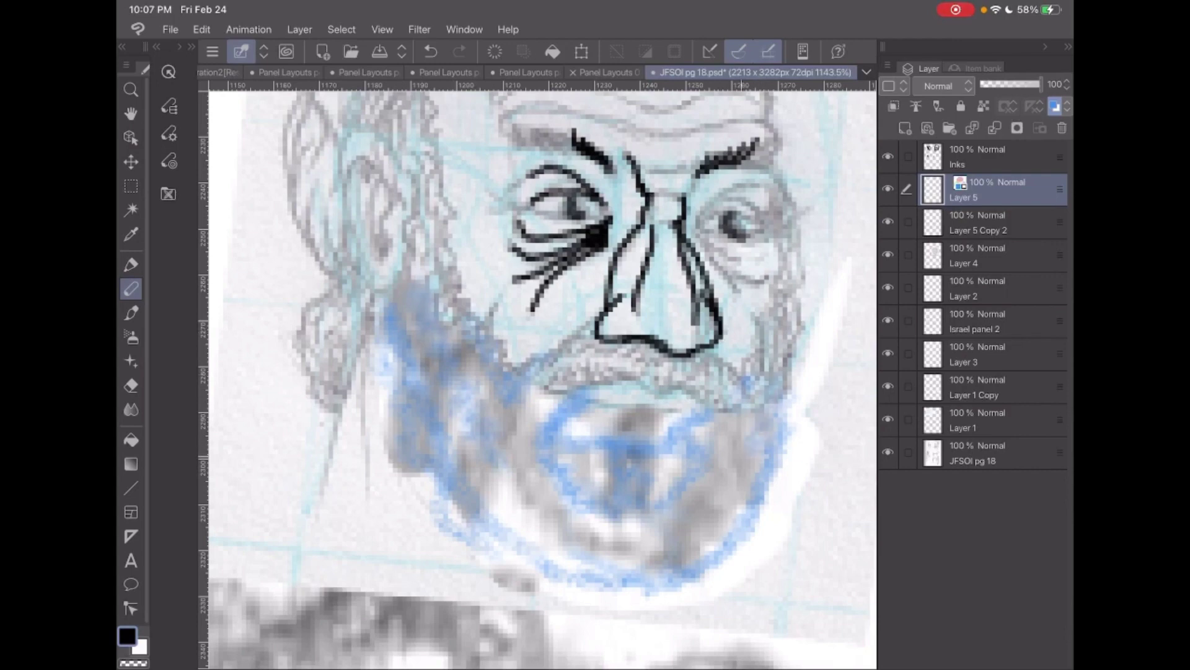
{"action": "left_click_drag", "start_coordinate": [758, 408], "coordinate": [744, 441]}
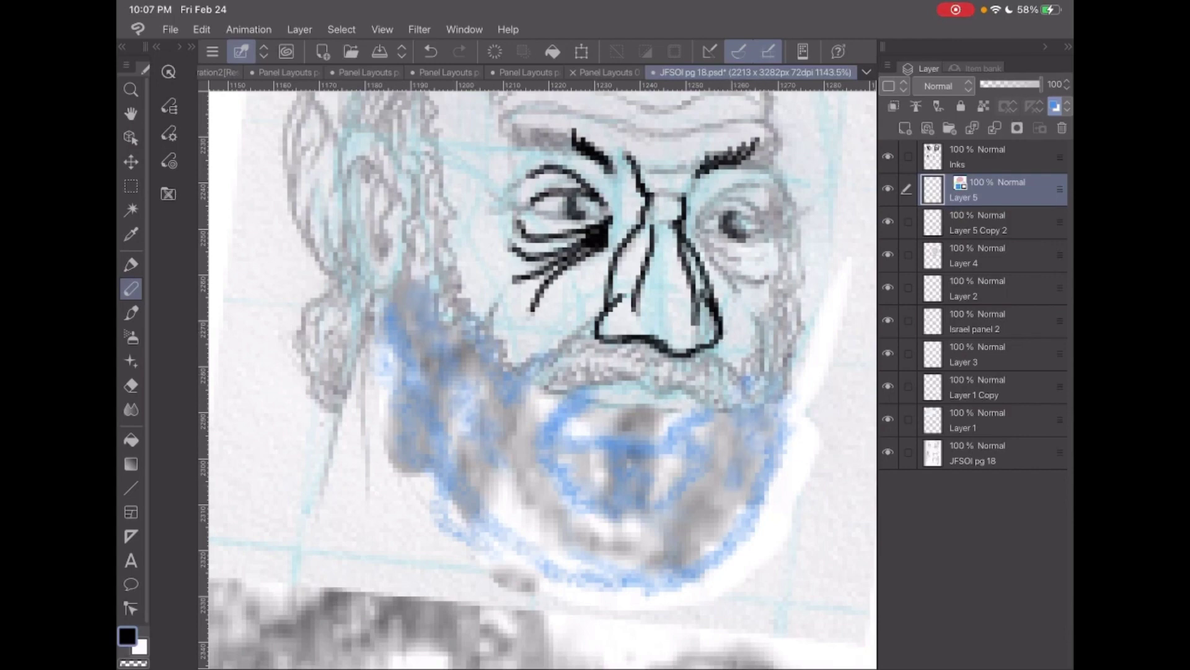
Fill the open mouth with dense blue shading, then switch to the inking pen.
{"action": "left_click_drag", "start_coordinate": [577, 419], "coordinate": [617, 424]}
{"action": "left_click_drag", "start_coordinate": [650, 419], "coordinate": [675, 433]}
{"action": "left_click_drag", "start_coordinate": [573, 419], "coordinate": [669, 418]}
{"action": "left_click_drag", "start_coordinate": [587, 418], "coordinate": [686, 428]}
{"action": "left_click_drag", "start_coordinate": [560, 433], "coordinate": [675, 442]}
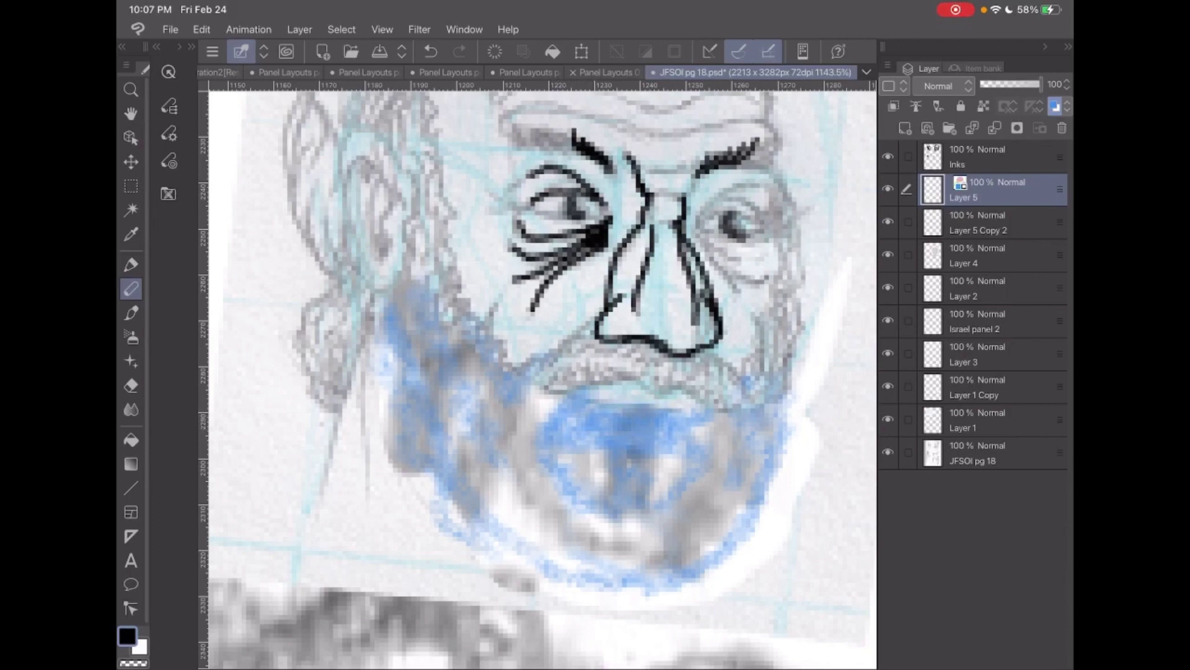
{"action": "scroll", "coordinate": [538, 372], "scroll_direction": "down", "scroll_amount": 5}
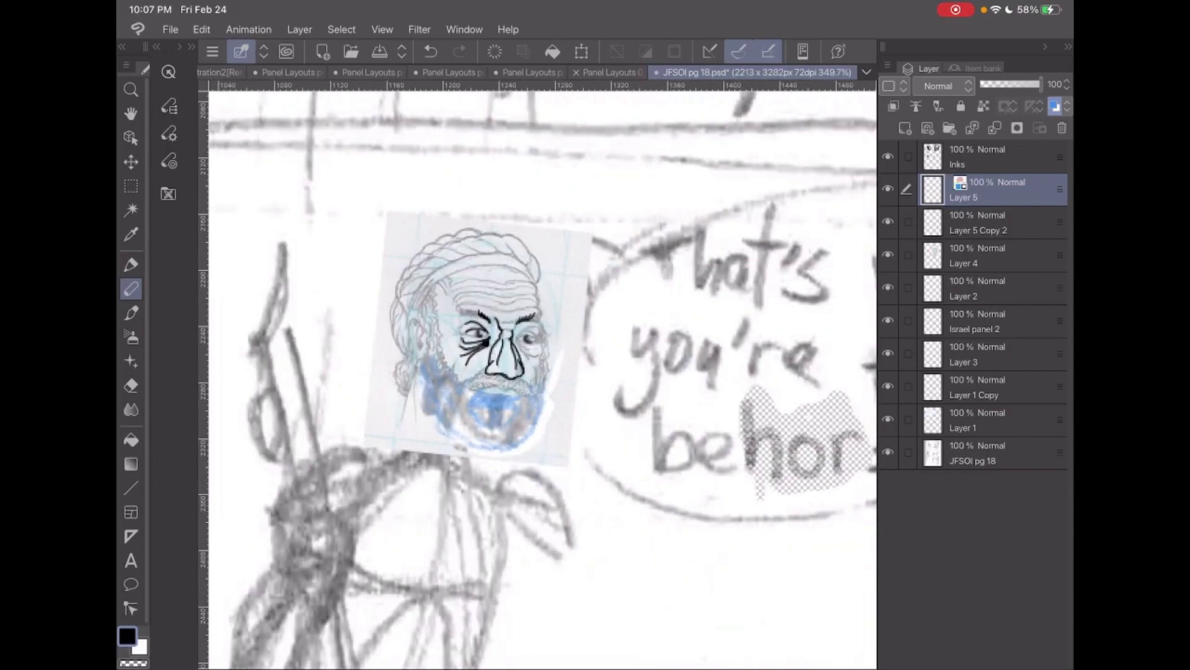
{"action": "scroll", "coordinate": [493, 353], "scroll_direction": "up", "scroll_amount": 4}
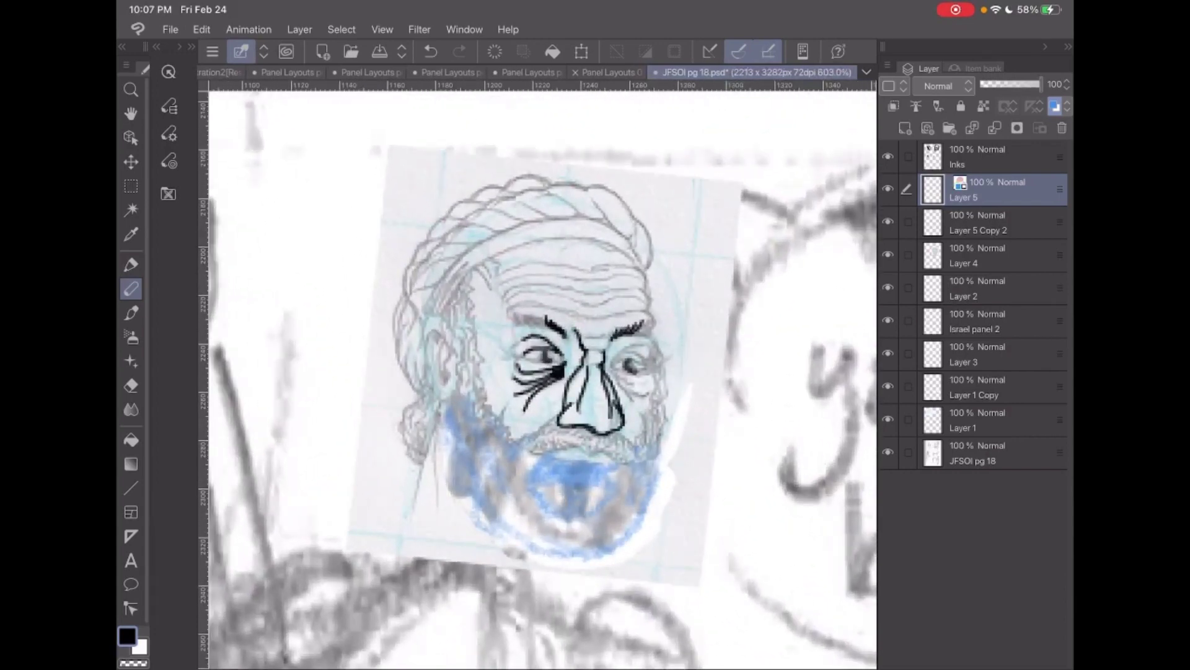
{"action": "key", "text": "p"}
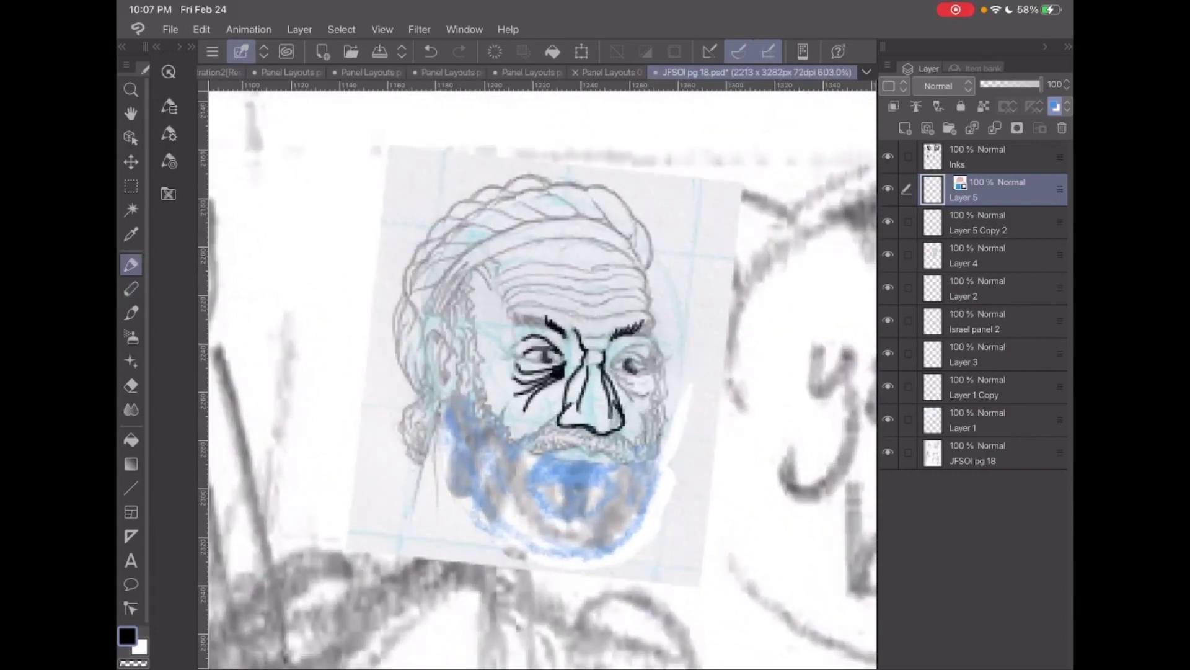
On the Inks layer, ink the line under the nose and hatch the mustache below it.
{"action": "left_click", "coordinate": [986, 157]}
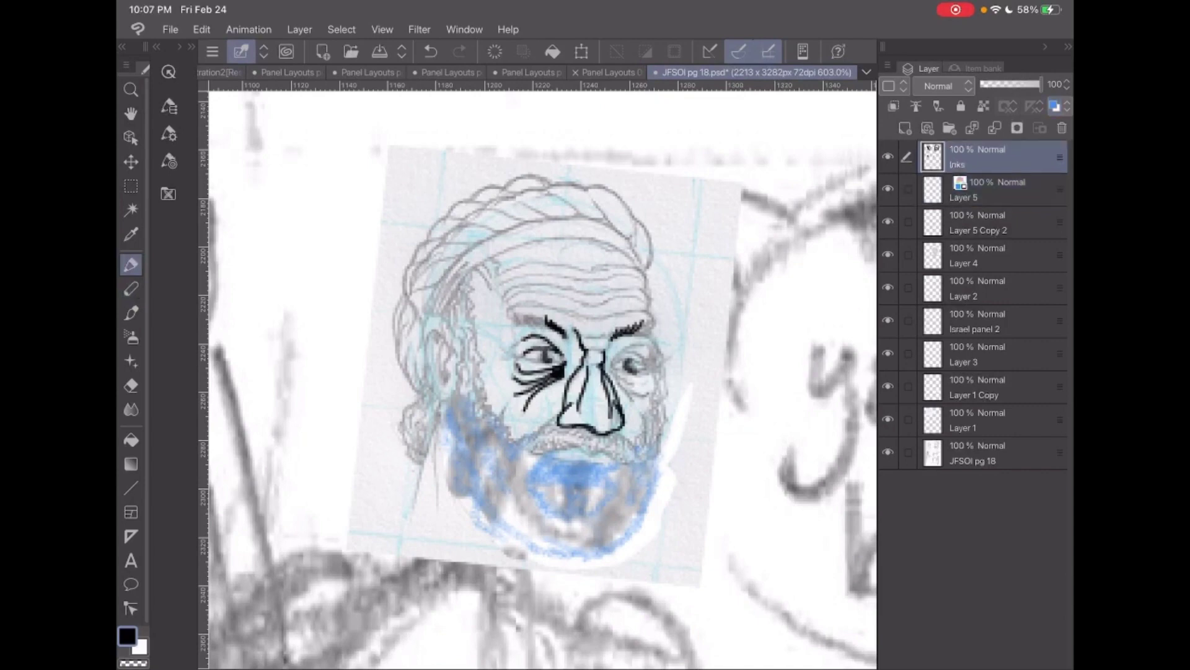
{"action": "scroll", "coordinate": [520, 372], "scroll_direction": "up", "scroll_amount": 5}
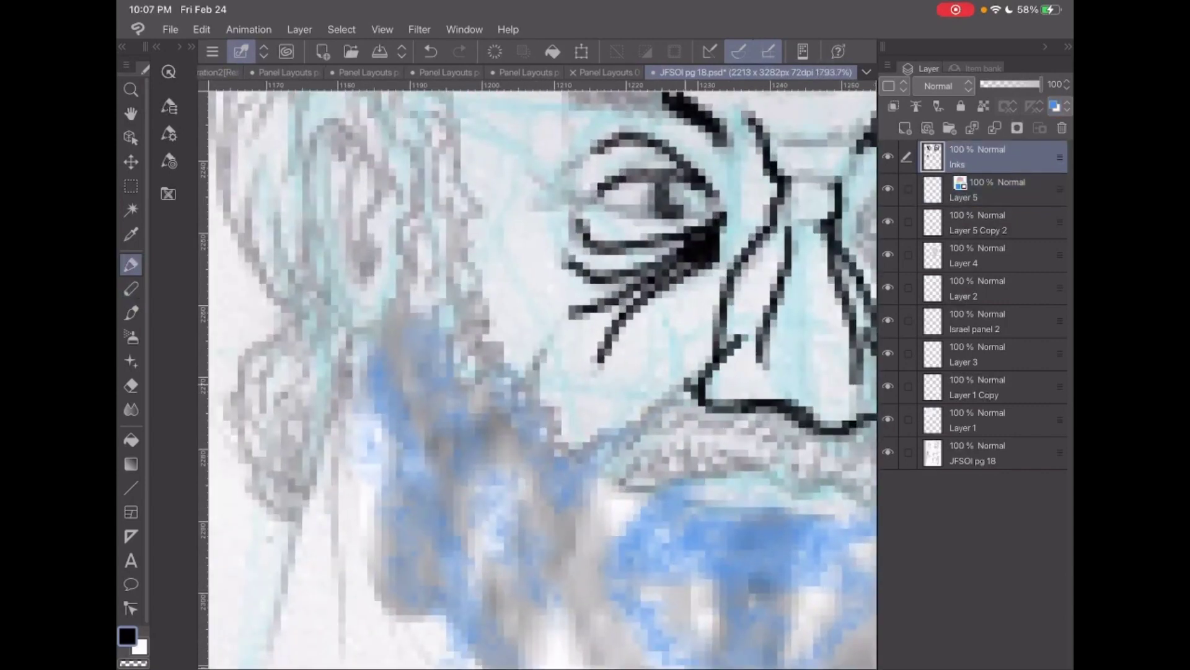
{"action": "left_click_drag", "start_coordinate": [700, 383], "coordinate": [564, 455]}
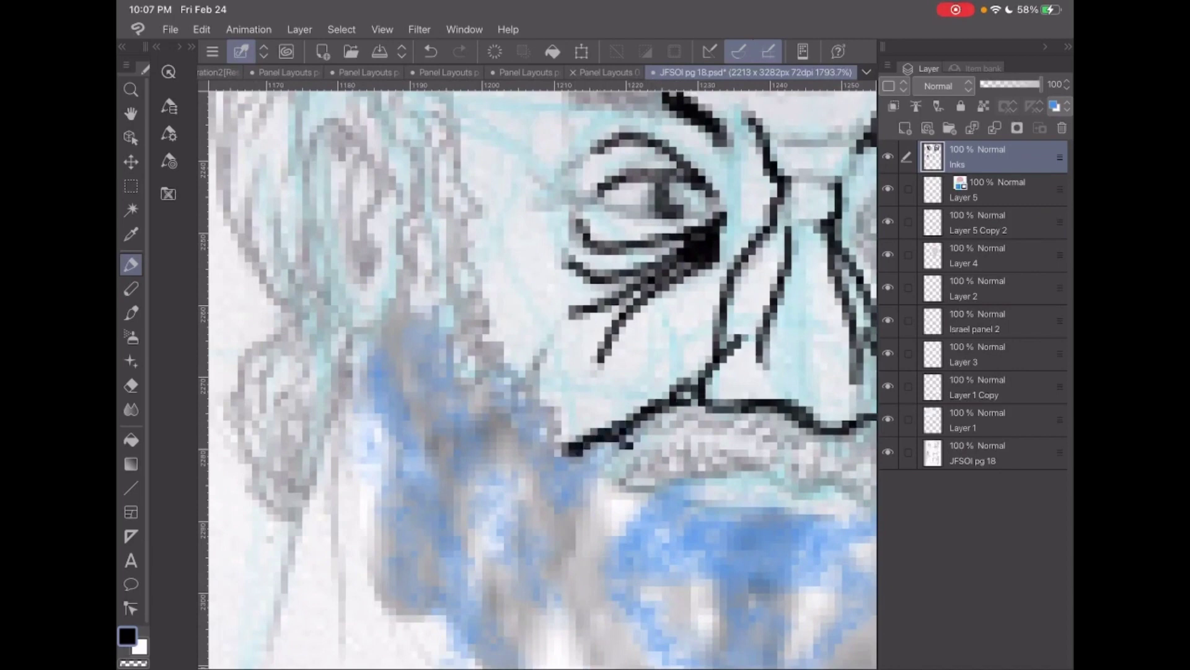
{"action": "mouse_move", "coordinate": [800, 415]}
{"action": "left_mouse_down"}
{"action": "mouse_move", "coordinate": [765, 446]}
{"action": "mouse_move", "coordinate": [736, 445]}
{"action": "left_mouse_up"}
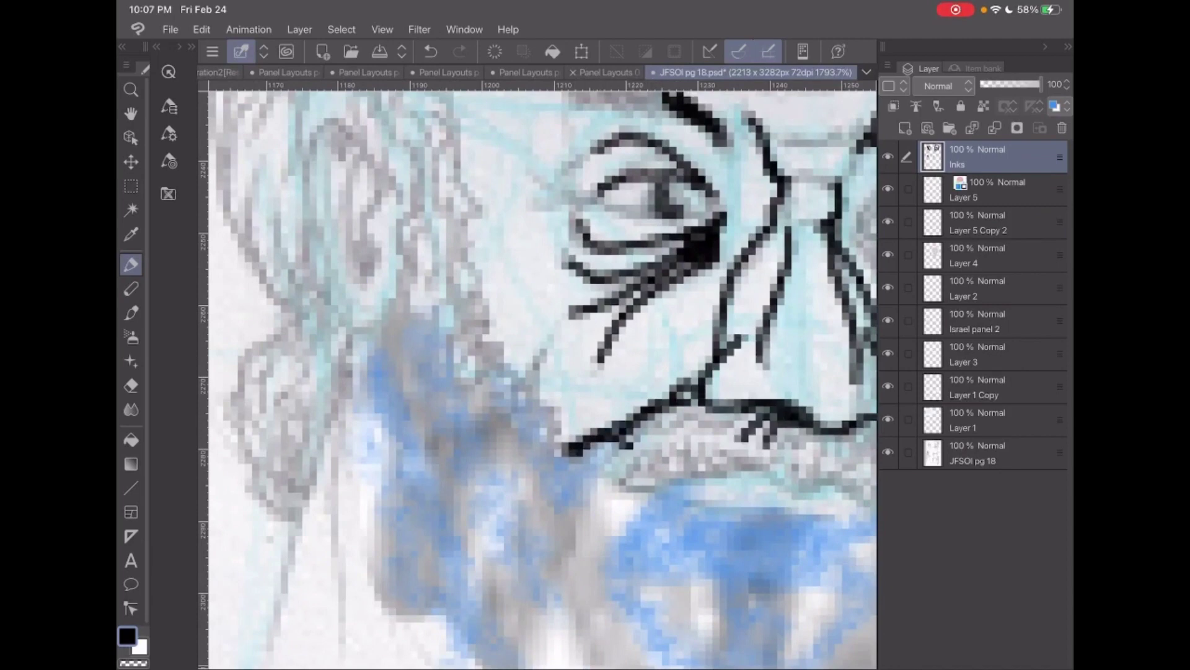
Compare the hatching with undo and redo, remove it, and redraw it under the nose.
{"action": "key", "text": "ctrl+z"}
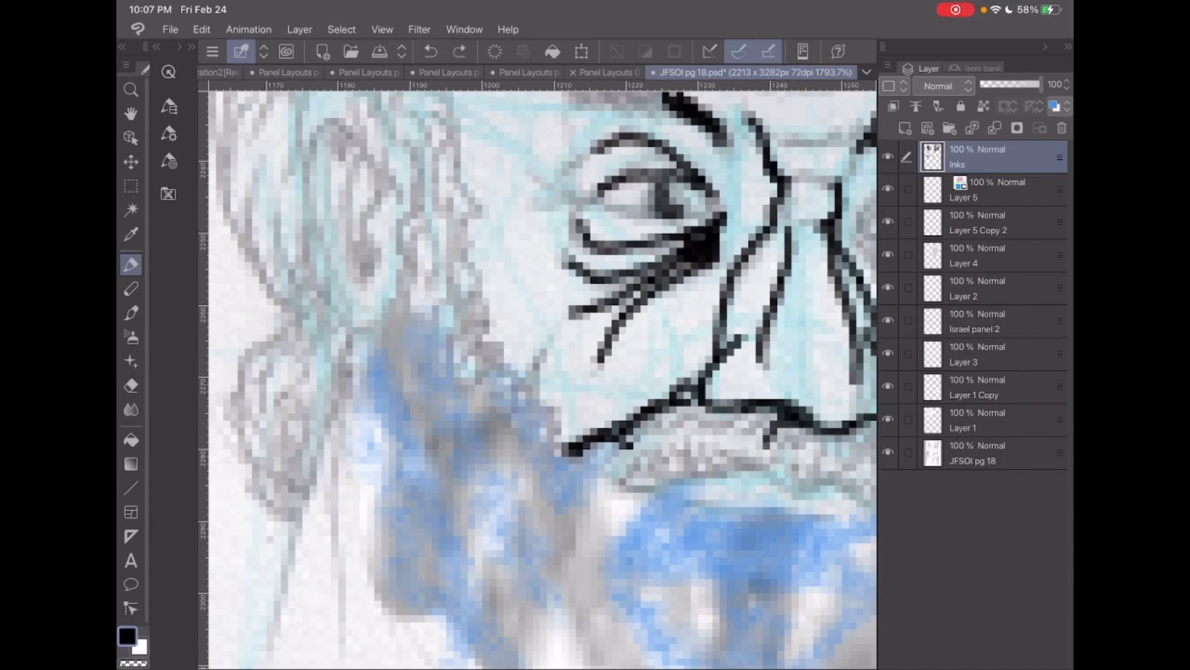
{"action": "key", "text": "ctrl+shift+z"}
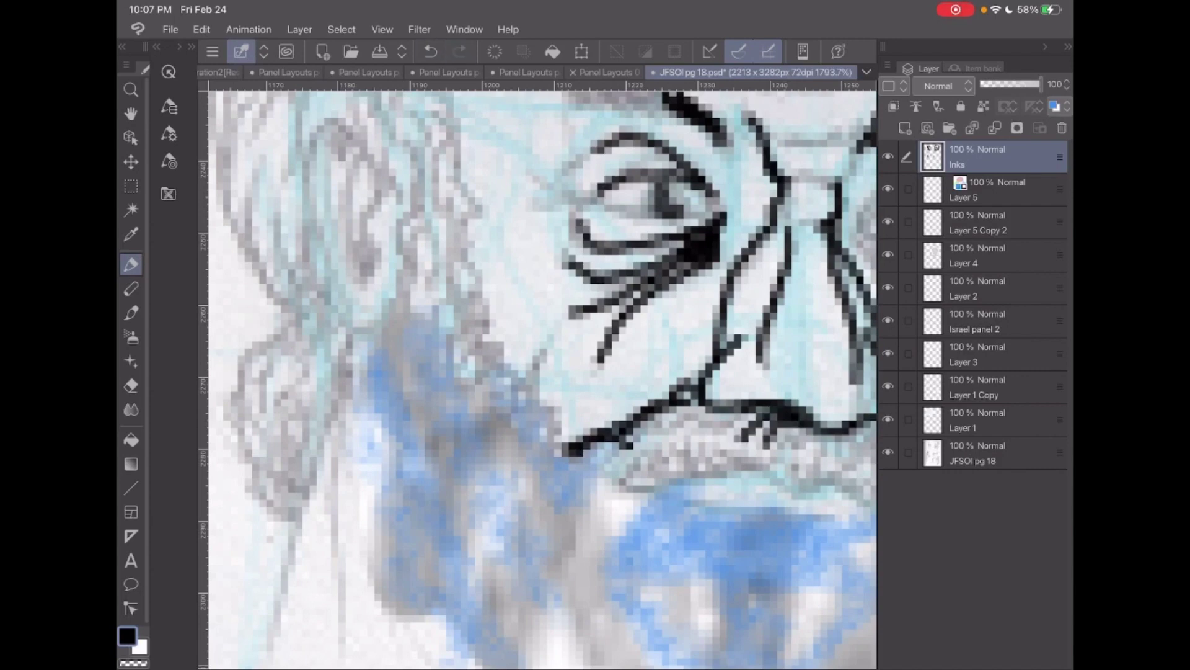
{"action": "key", "text": "ctrl+z"}
{"action": "key", "text": "ctrl+z"}
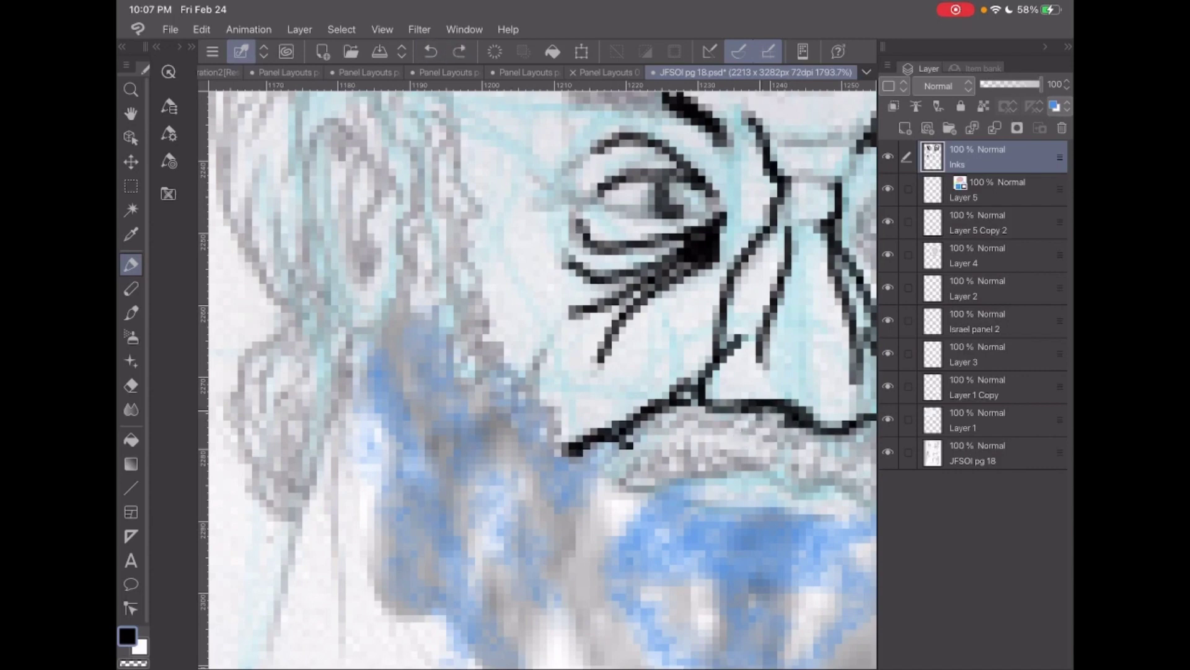
{"action": "left_click_drag", "start_coordinate": [757, 407], "coordinate": [835, 460]}
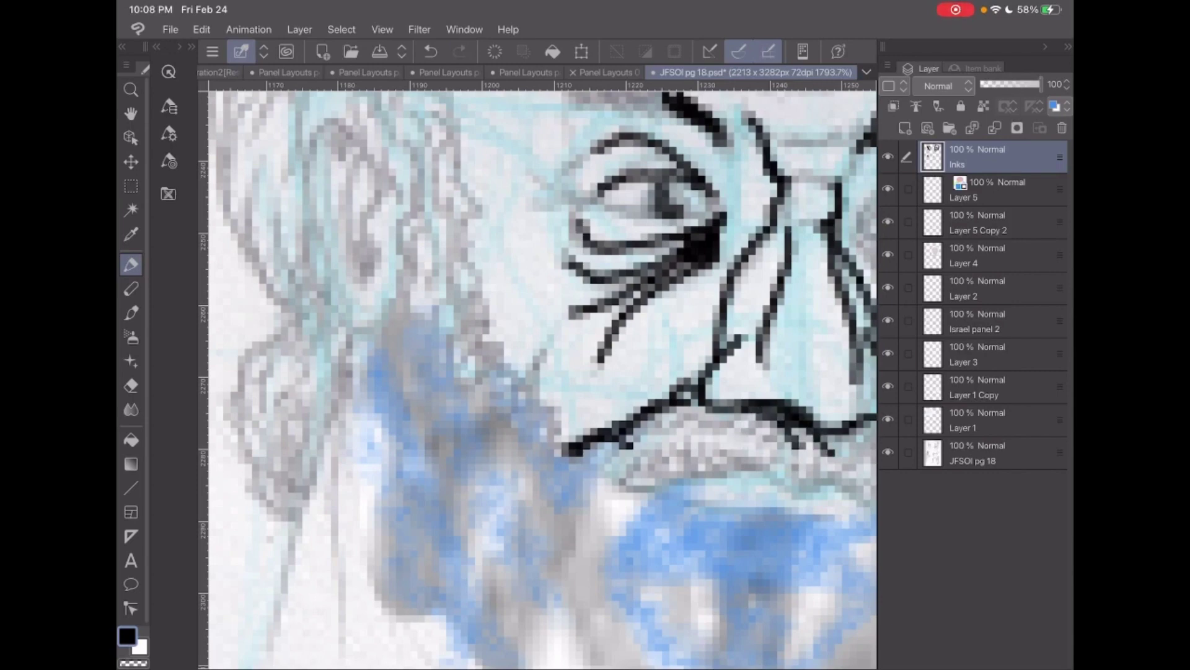
{"action": "scroll", "coordinate": [539, 372], "scroll_direction": "down", "scroll_amount": 3}
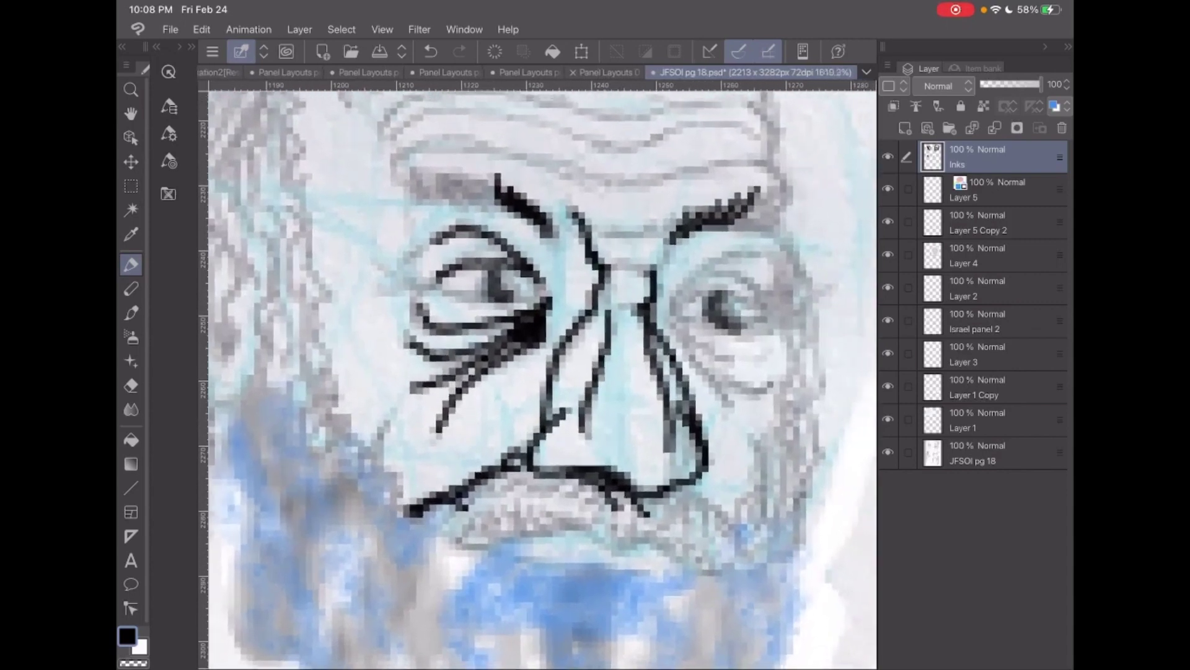
{"action": "scroll", "coordinate": [540, 372], "scroll_direction": "up", "scroll_amount": 2}
Ink hatch strokes under the right nostril and along the mustache line to its left end.
{"action": "mouse_move", "coordinate": [649, 497]}
{"action": "left_mouse_down"}
{"action": "mouse_move", "coordinate": [673, 526]}
{"action": "mouse_move", "coordinate": [694, 506]}
{"action": "mouse_move", "coordinate": [705, 539]}
{"action": "mouse_move", "coordinate": [713, 511]}
{"action": "mouse_move", "coordinate": [725, 546]}
{"action": "left_mouse_up"}
{"action": "left_click_drag", "start_coordinate": [699, 500], "coordinate": [757, 563]}
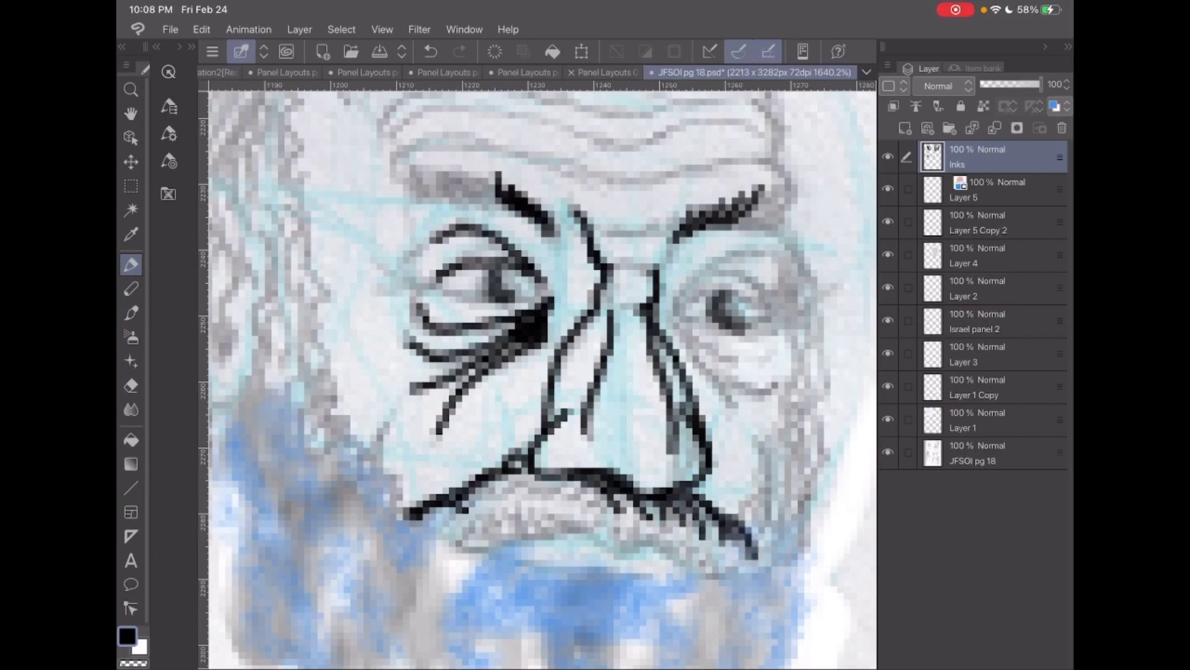
{"action": "mouse_move", "coordinate": [562, 477]}
{"action": "left_mouse_down"}
{"action": "mouse_move", "coordinate": [599, 506]}
{"action": "mouse_move", "coordinate": [567, 493]}
{"action": "mouse_move", "coordinate": [573, 517]}
{"action": "left_mouse_up"}
{"action": "mouse_move", "coordinate": [527, 473]}
{"action": "left_mouse_down"}
{"action": "mouse_move", "coordinate": [552, 506]}
{"action": "mouse_move", "coordinate": [526, 485]}
{"action": "mouse_move", "coordinate": [527, 500]}
{"action": "left_mouse_up"}
{"action": "left_click_drag", "start_coordinate": [485, 481], "coordinate": [515, 493]}
{"action": "mouse_move", "coordinate": [508, 487]}
{"action": "left_mouse_down"}
{"action": "mouse_move", "coordinate": [534, 514]}
{"action": "mouse_move", "coordinate": [534, 501]}
{"action": "mouse_move", "coordinate": [435, 526]}
{"action": "left_mouse_up"}
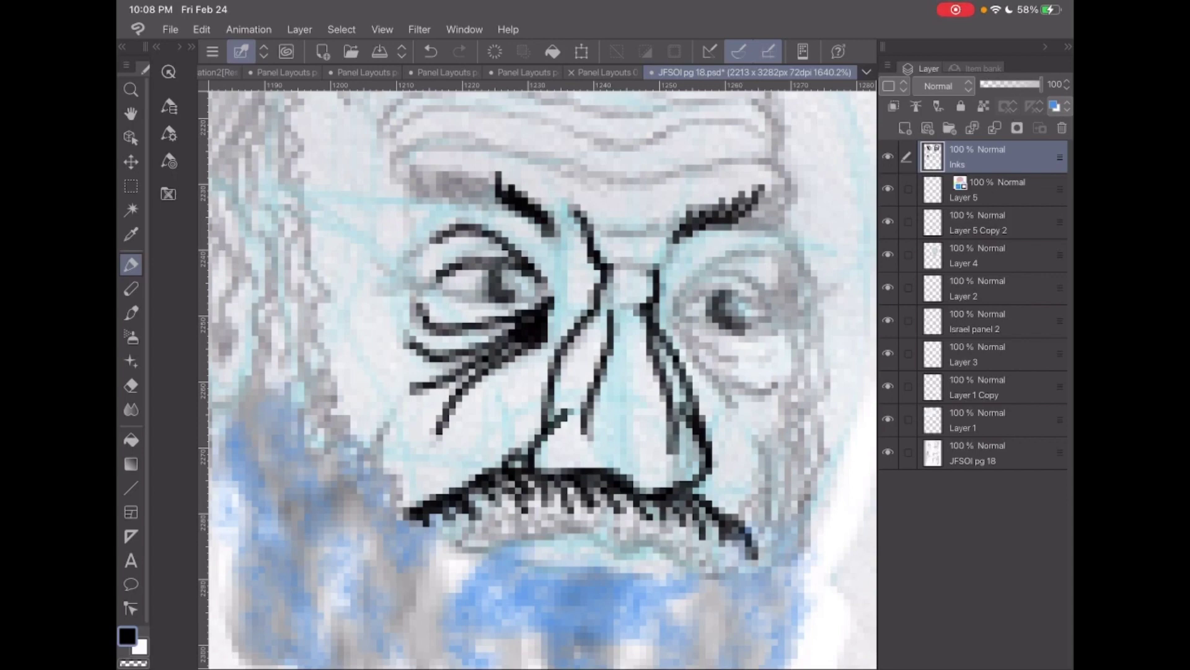
Compare the mustache with and without hatching, then undo the dense strokes.
{"action": "key", "text": "ctrl+z"}
{"action": "key", "text": "ctrl+z"}
{"action": "key", "text": "ctrl+z"}
{"action": "key", "text": "ctrl+shift+z"}
{"action": "key", "text": "ctrl+shift+z"}
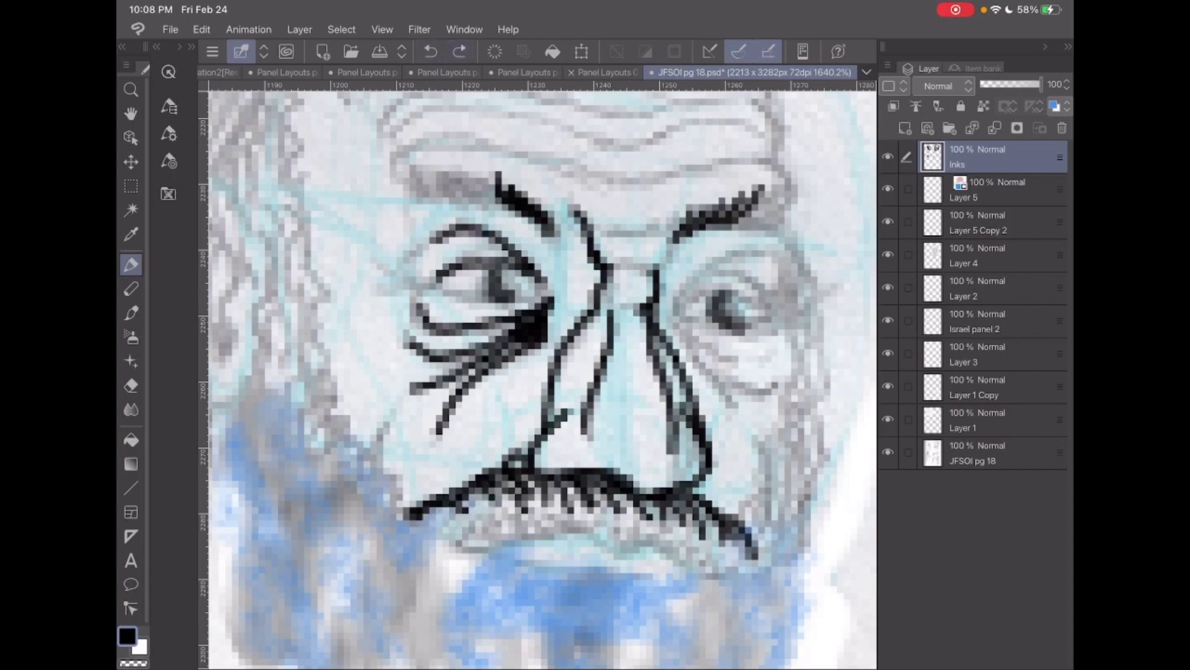
{"action": "key", "text": "ctrl+z"}
{"action": "key", "text": "ctrl+z"}
{"action": "key", "text": "ctrl+z"}
{"action": "key", "text": "ctrl+z"}
{"action": "key", "text": "ctrl+z"}
{"action": "key", "text": "ctrl+z"}
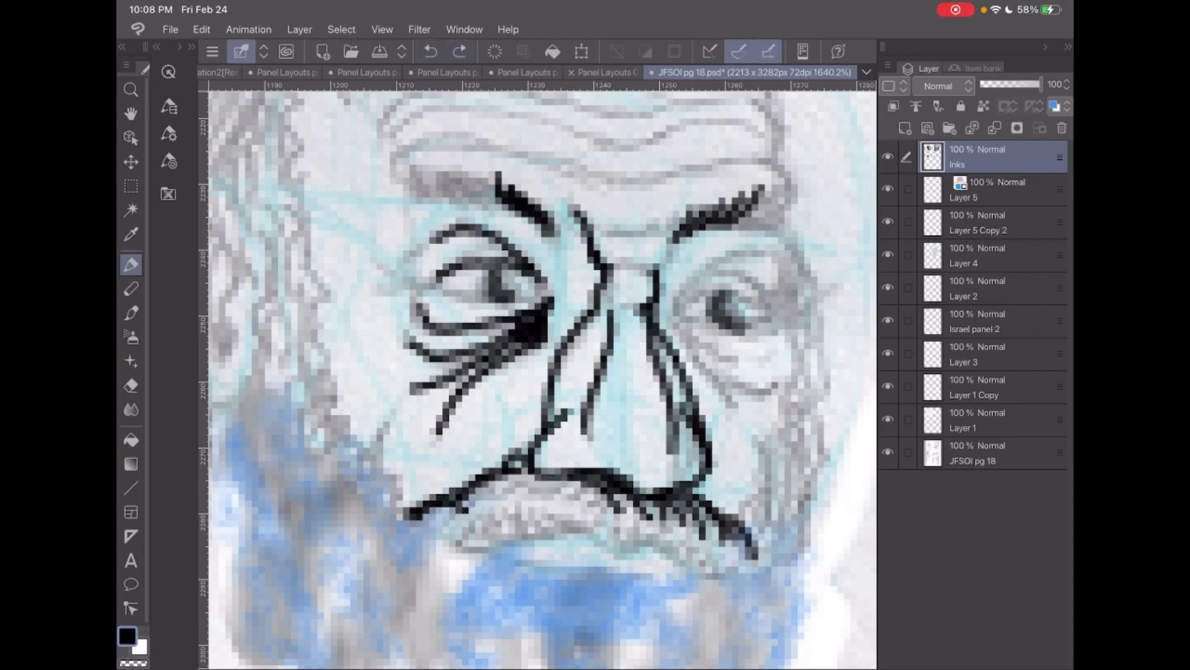